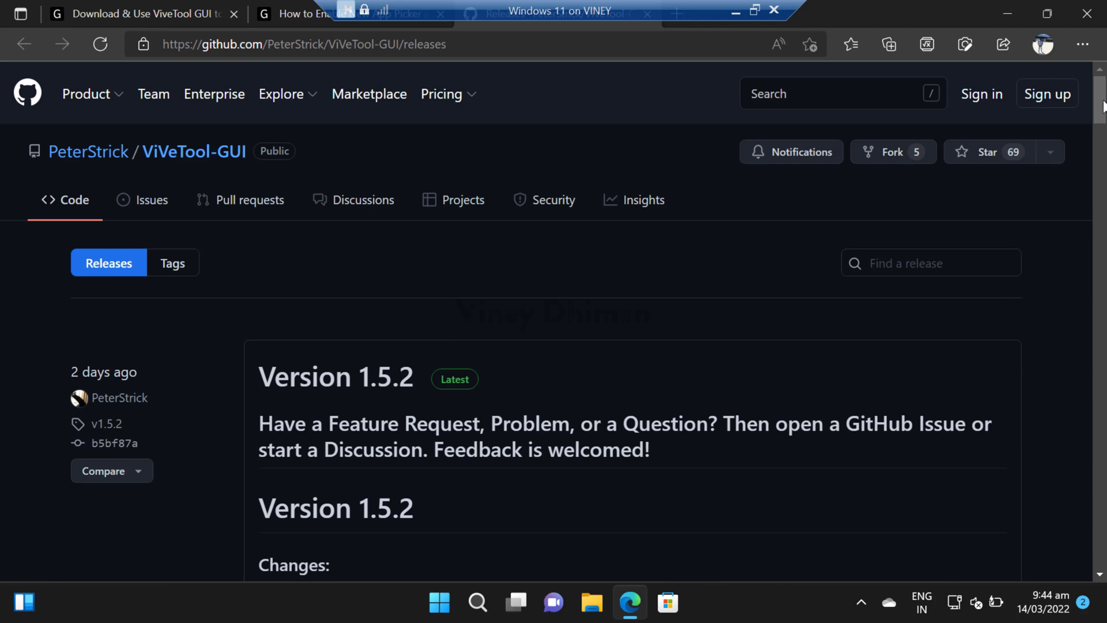
Scroll down the ViVeTool-GUI releases page to the Version 1.5.2 assets
scroll(1101, 108, down, 1)
scroll(1101, 109, down, 3)
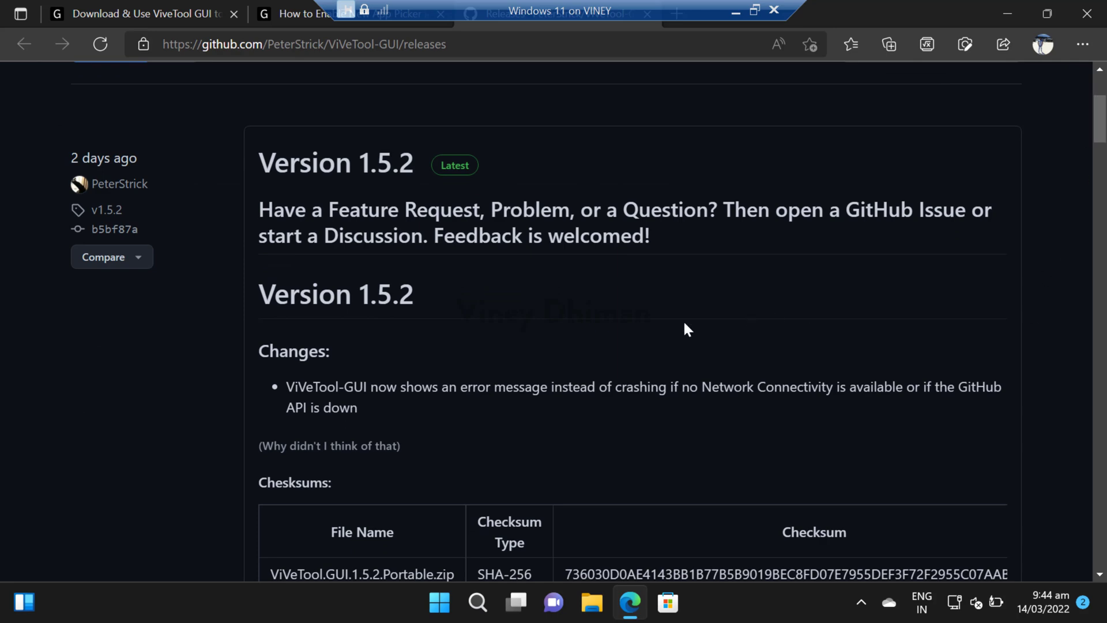
scroll(685, 327, down, 1)
scroll(685, 324, down, 7)
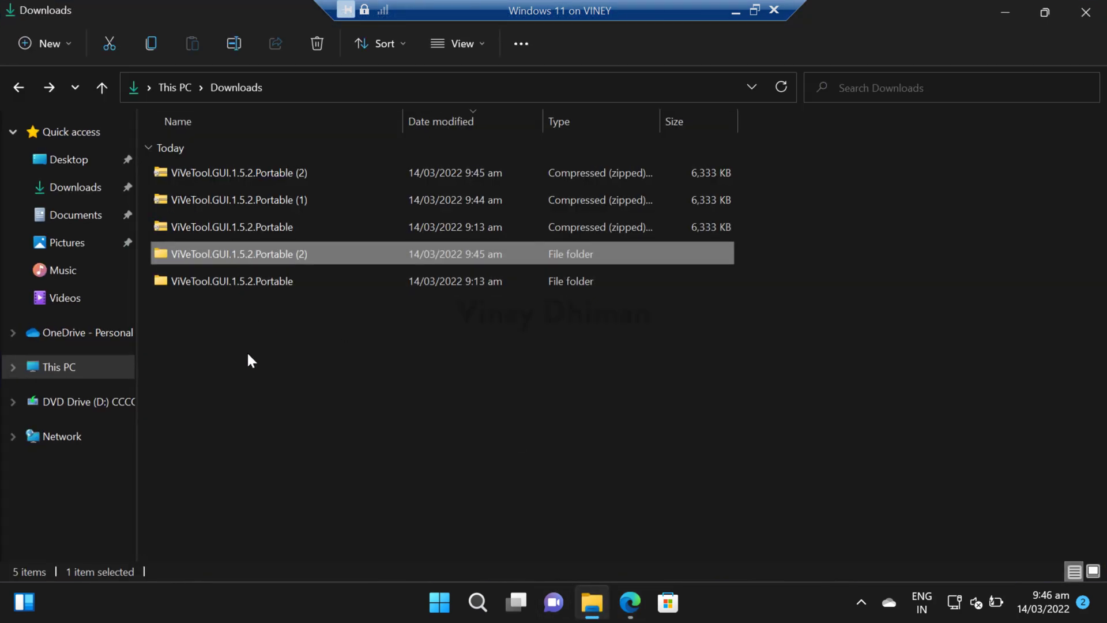
Extract ViVeTool.GUI.1.5.2.Portable (1).zip into its suggested folder
right_click(250, 200)
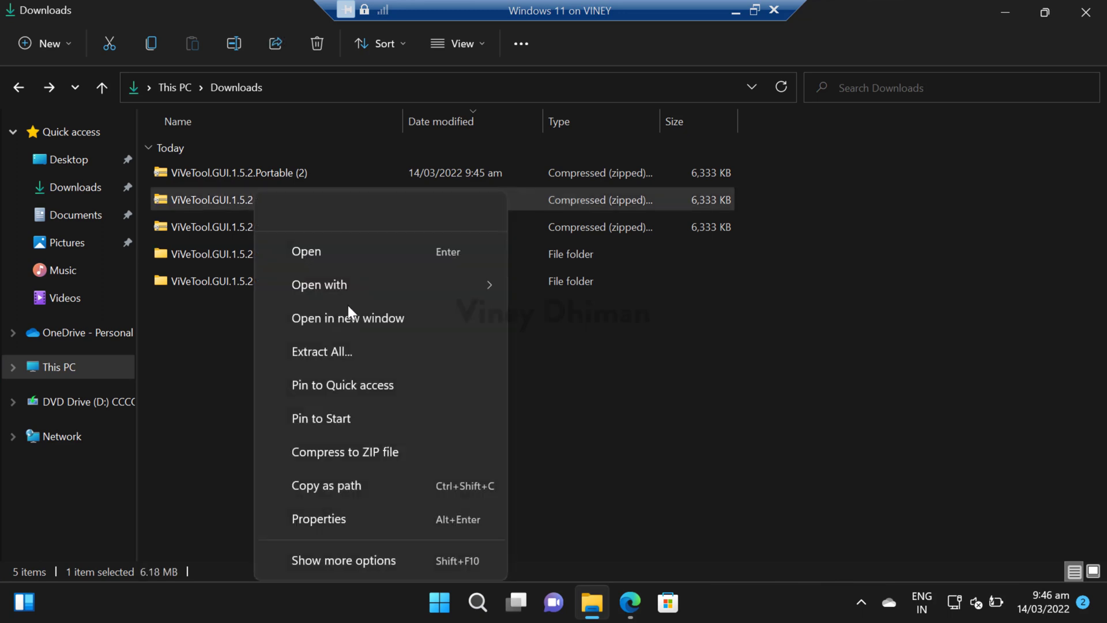
click(339, 327)
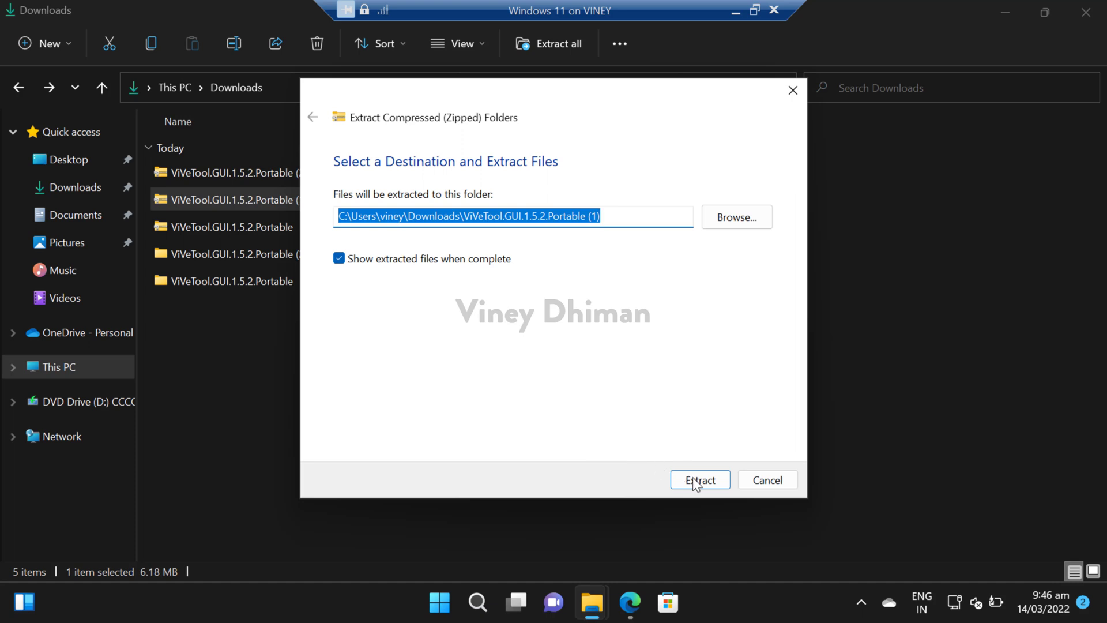
click(696, 480)
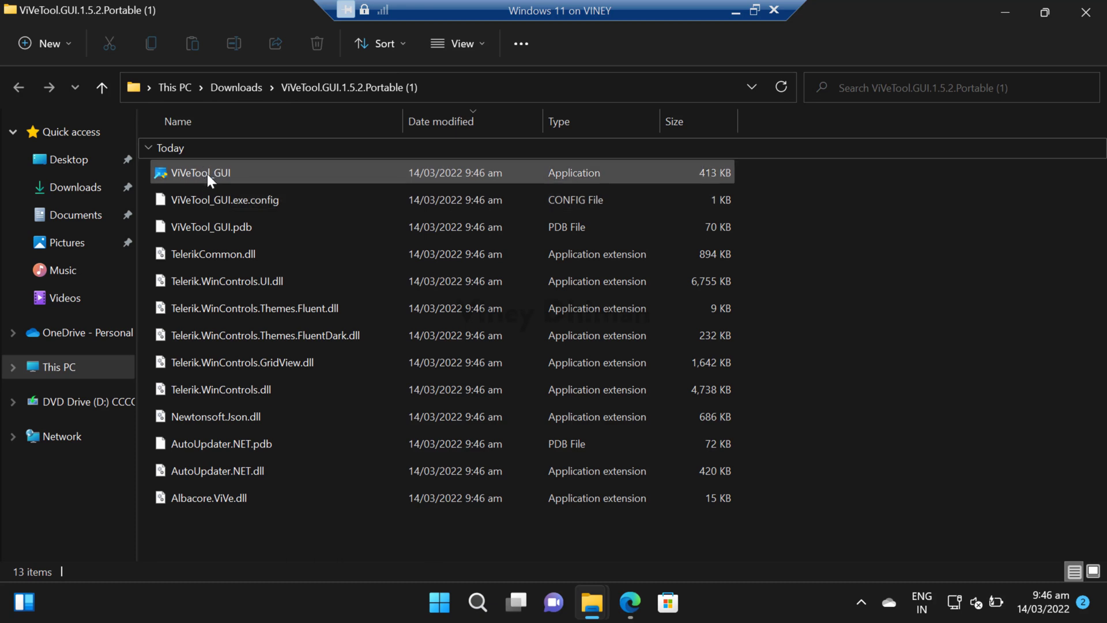
Launch ViVeTool_GUI with administrator approval and move its window to the right
click(223, 175)
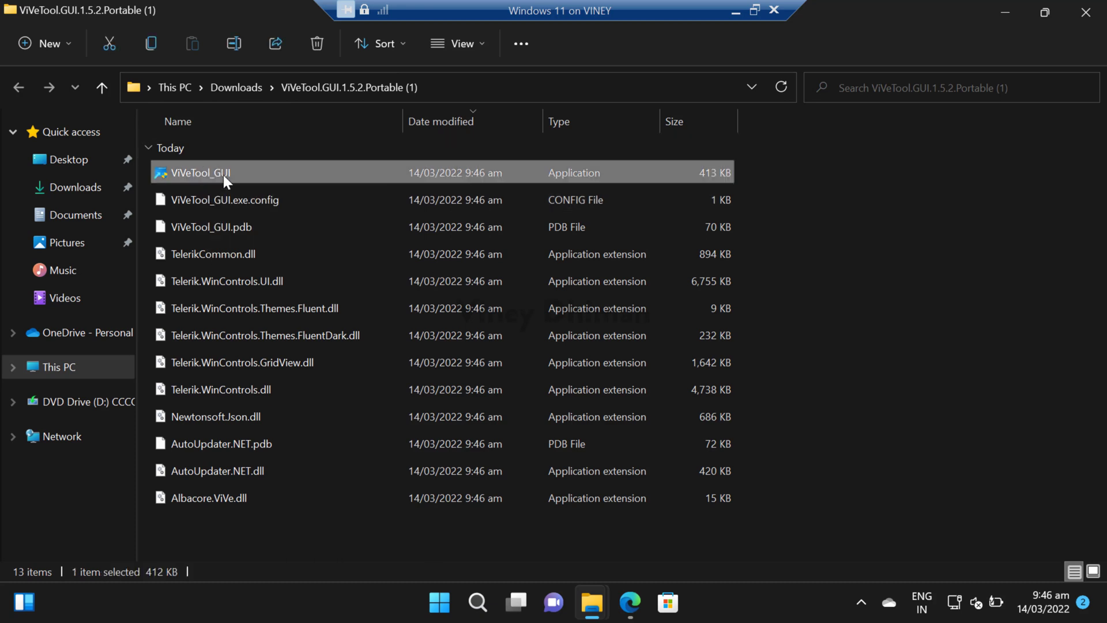
double_click(223, 174)
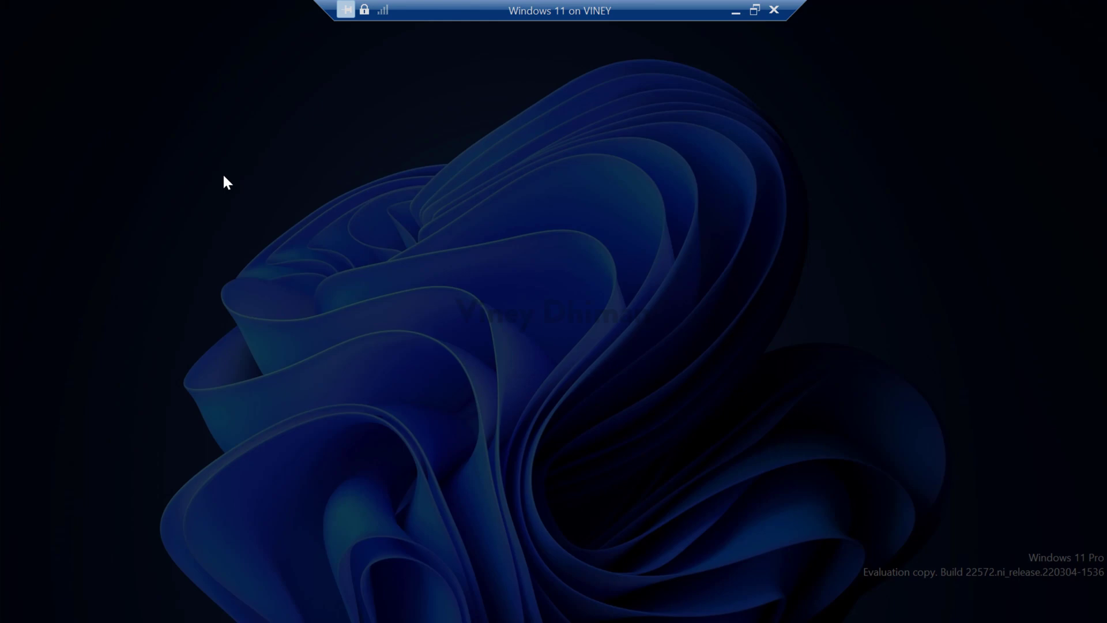
click(515, 455)
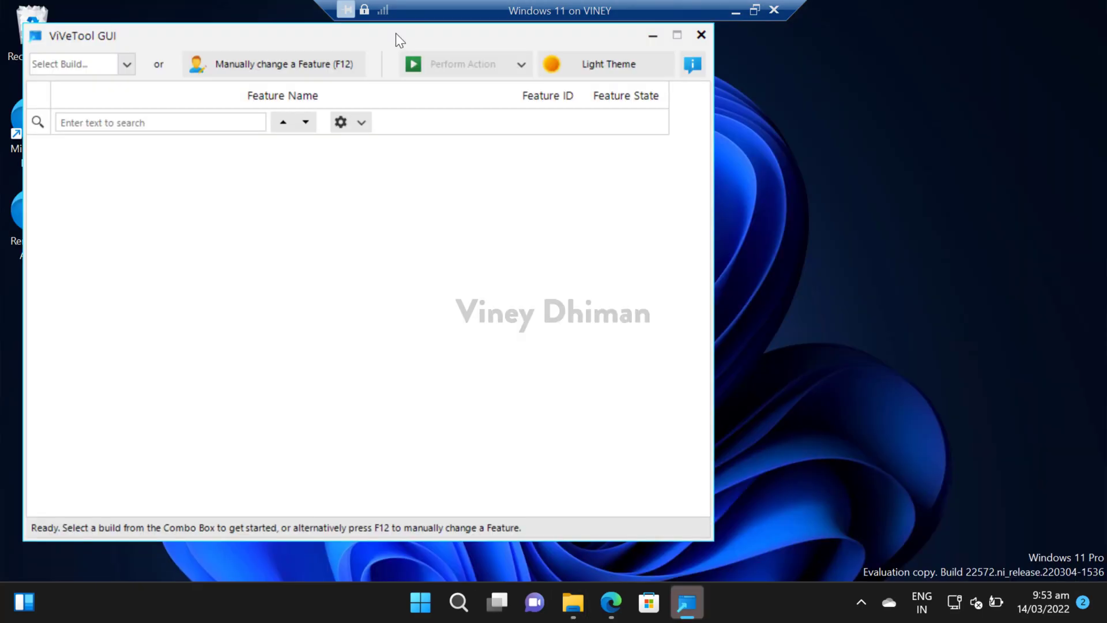
drag(396, 37, 492, 36)
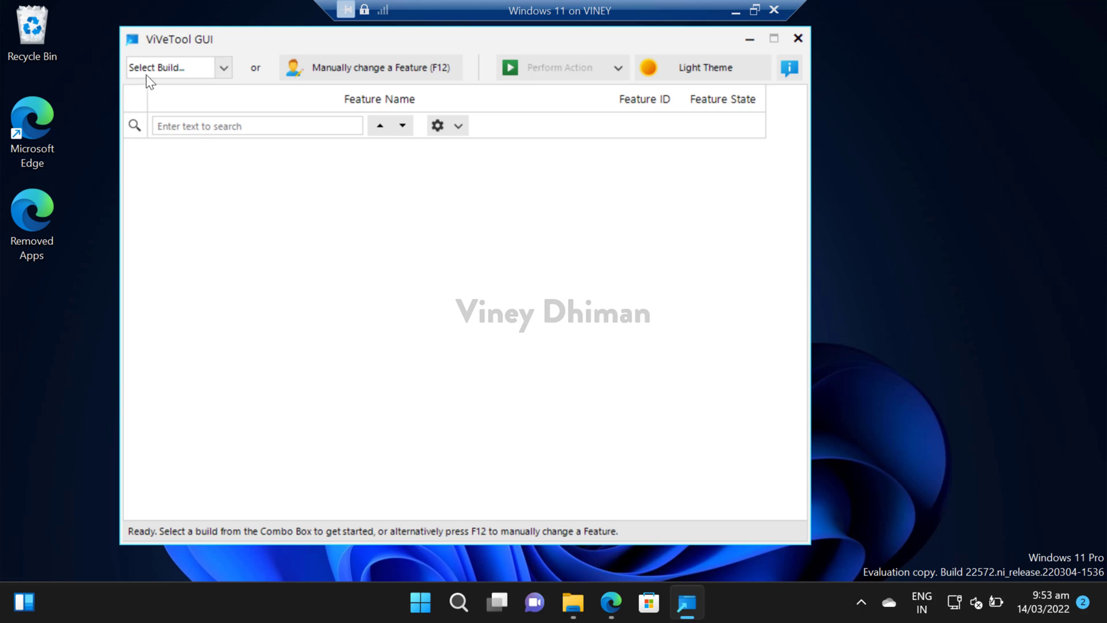
Pick build 22572 from the bottom of the Select Build list to scan its features
click(224, 70)
drag(228, 107, 233, 463)
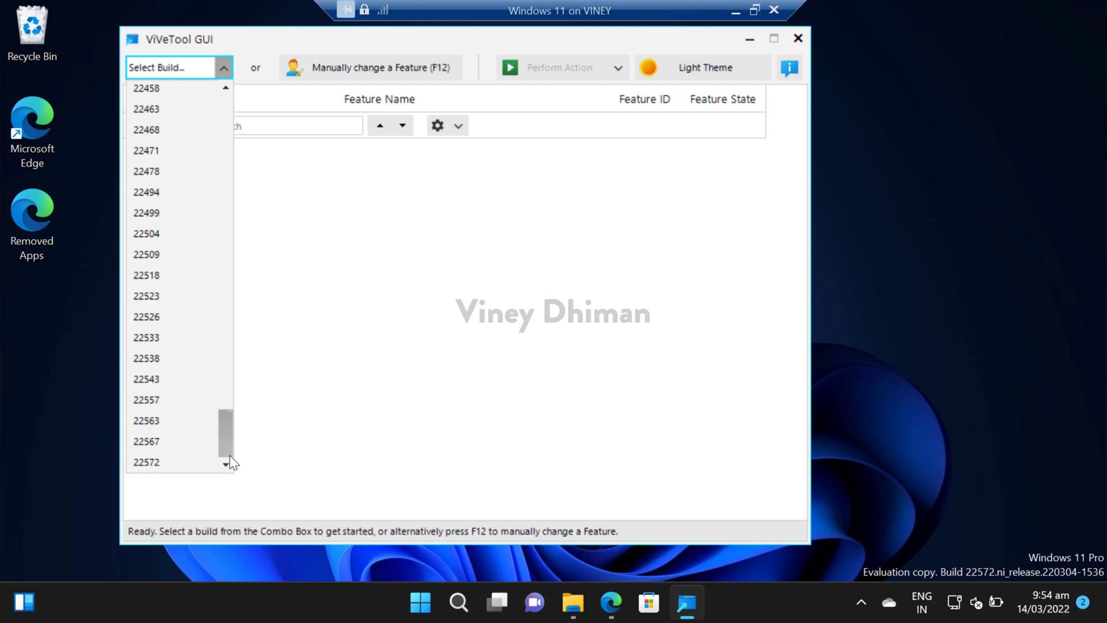
click(176, 467)
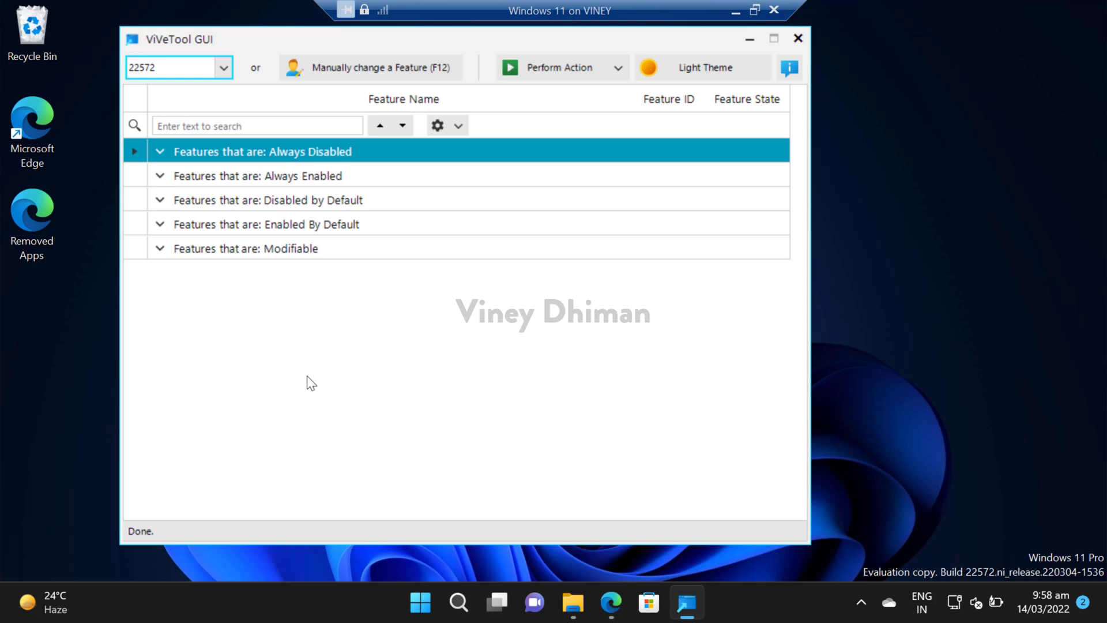
Search the feature grid for 'apppicker' to find AppPicker (ID 36302090)
click(260, 127)
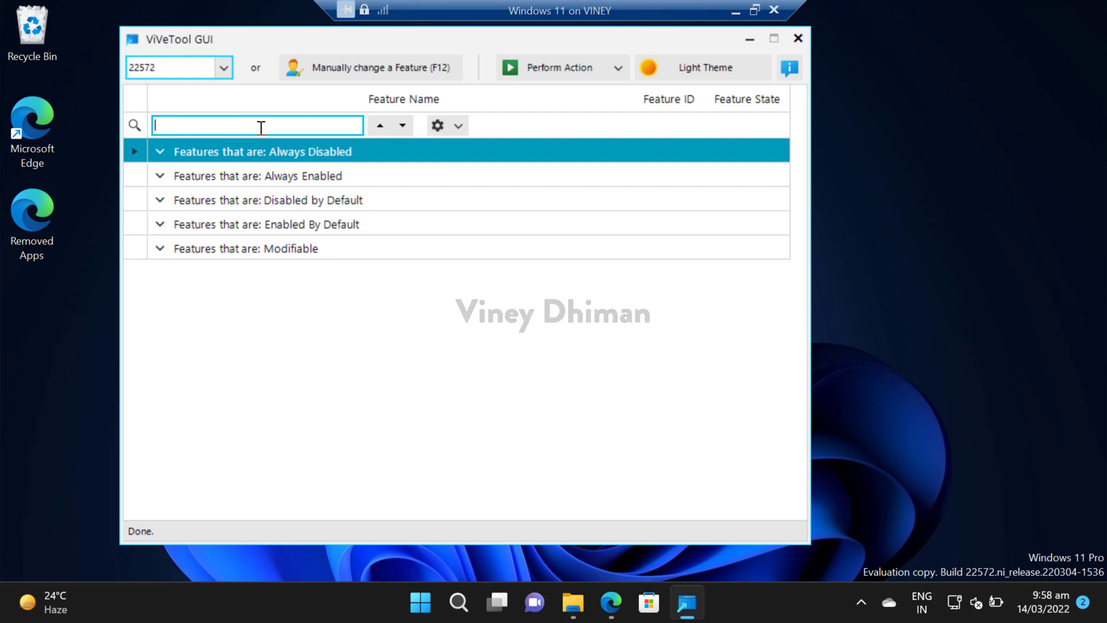
text(appname)
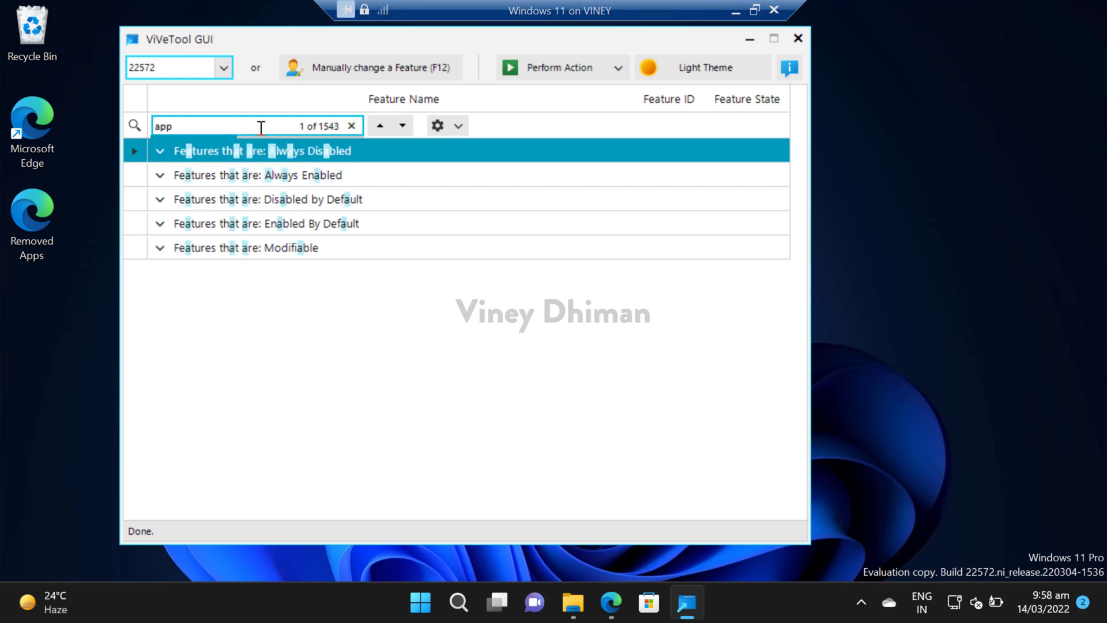
key(BackSpace)
key(BackSpace)
key(BackSpace)
key(BackSpace)
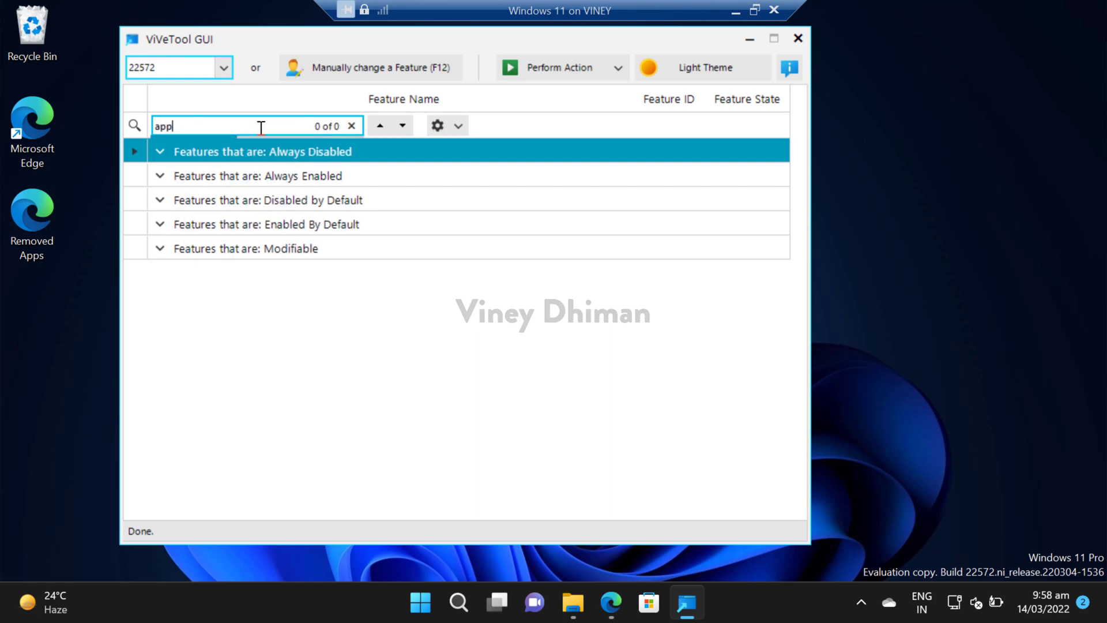
text(apppick)
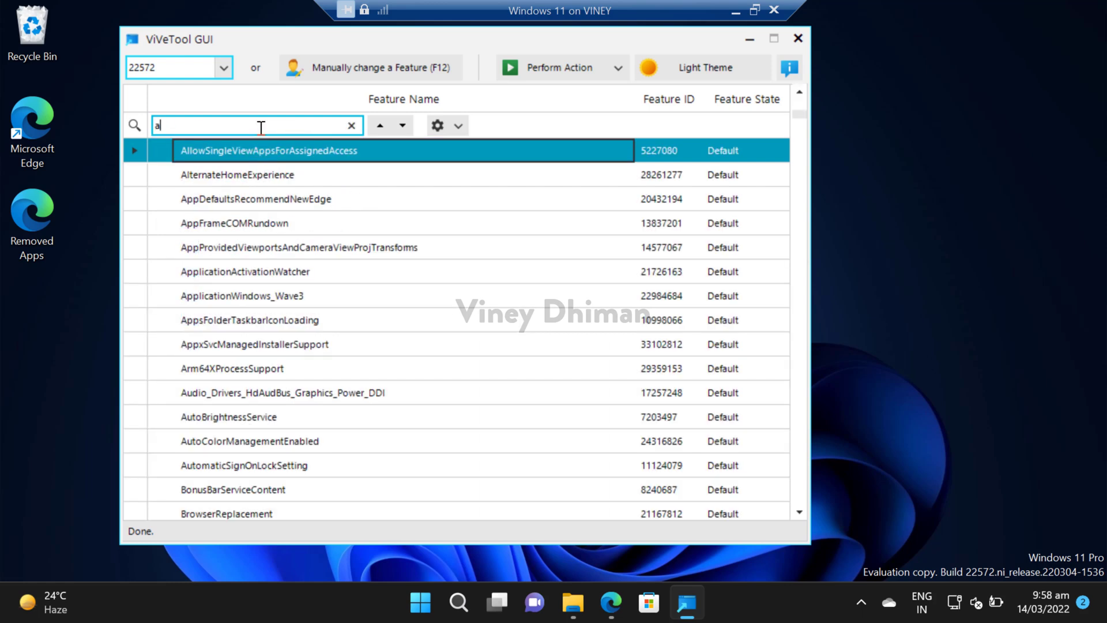
text(er)
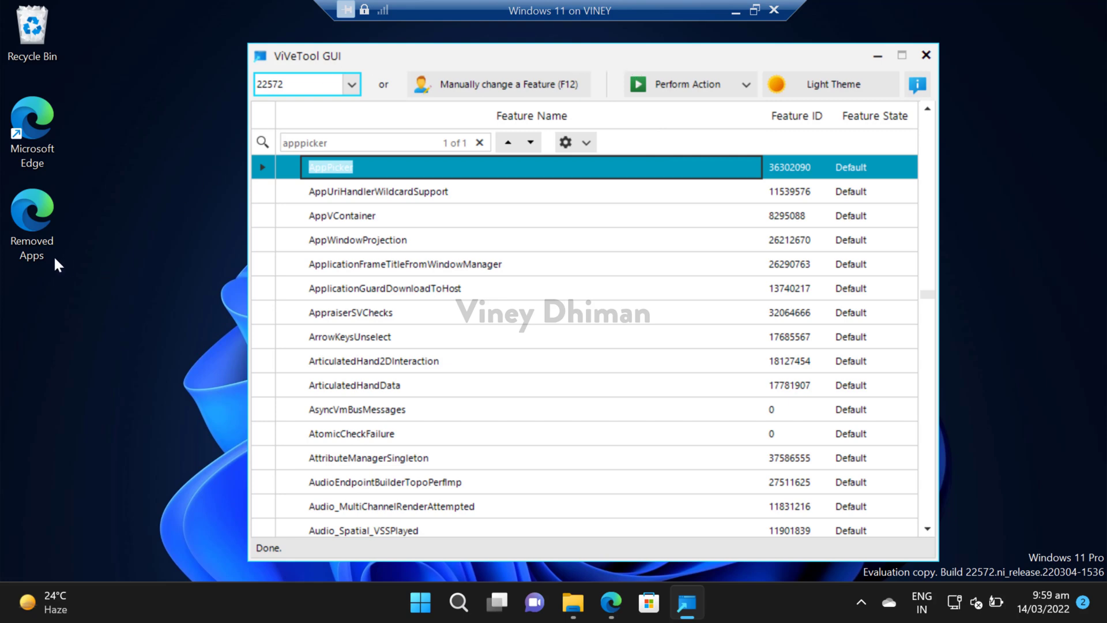
Bring up the Open with > Choose another app dialog for the Removed Apps desktop file
click(45, 233)
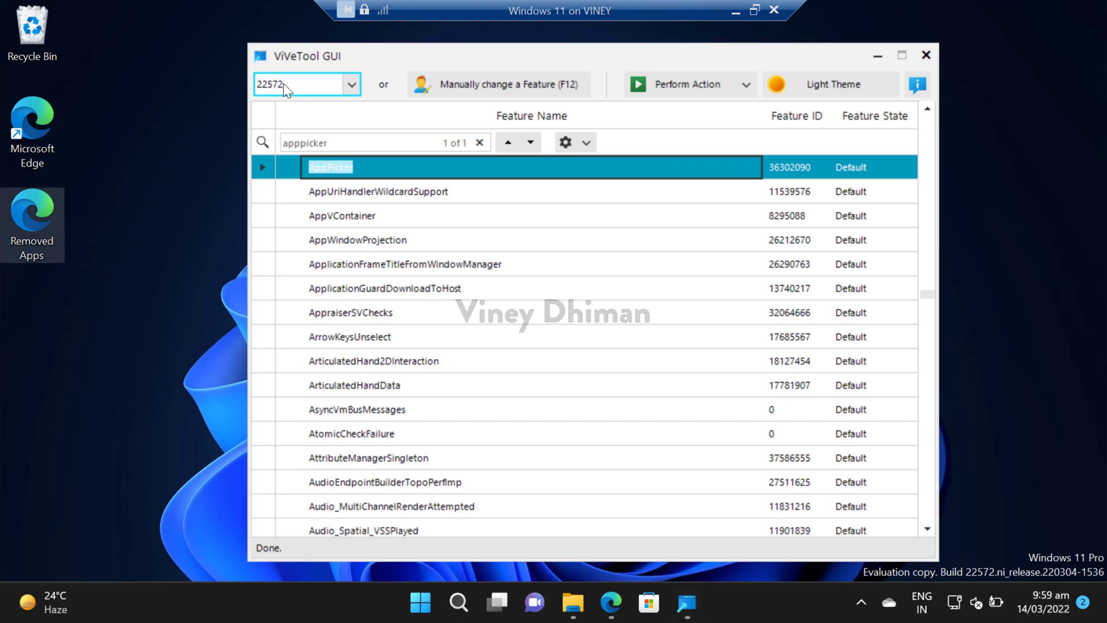
right_click(48, 234)
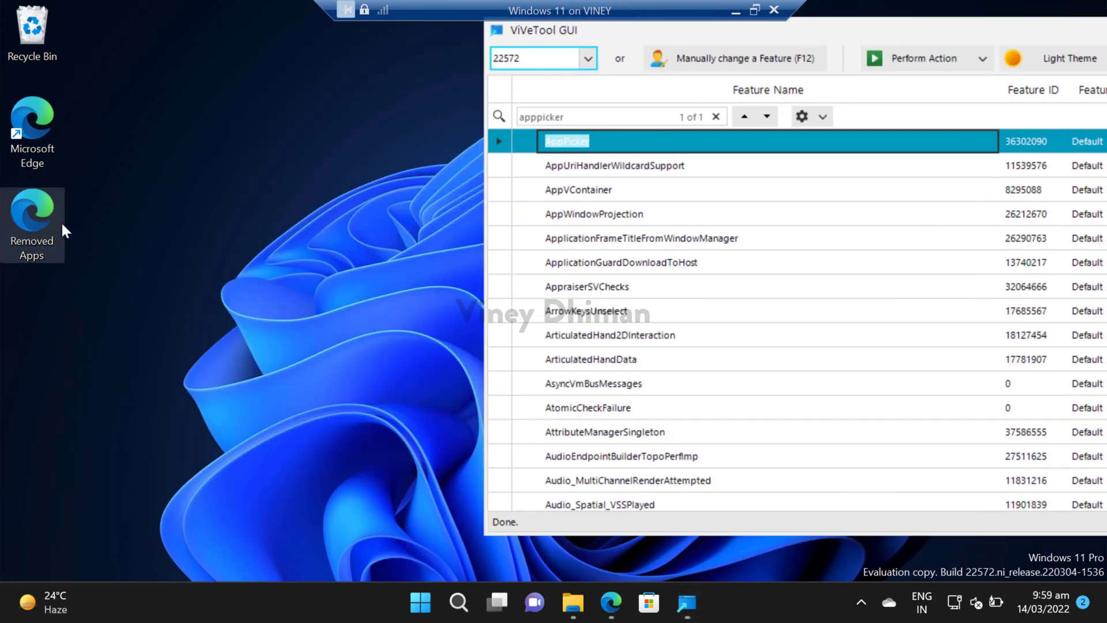
right_click(62, 225)
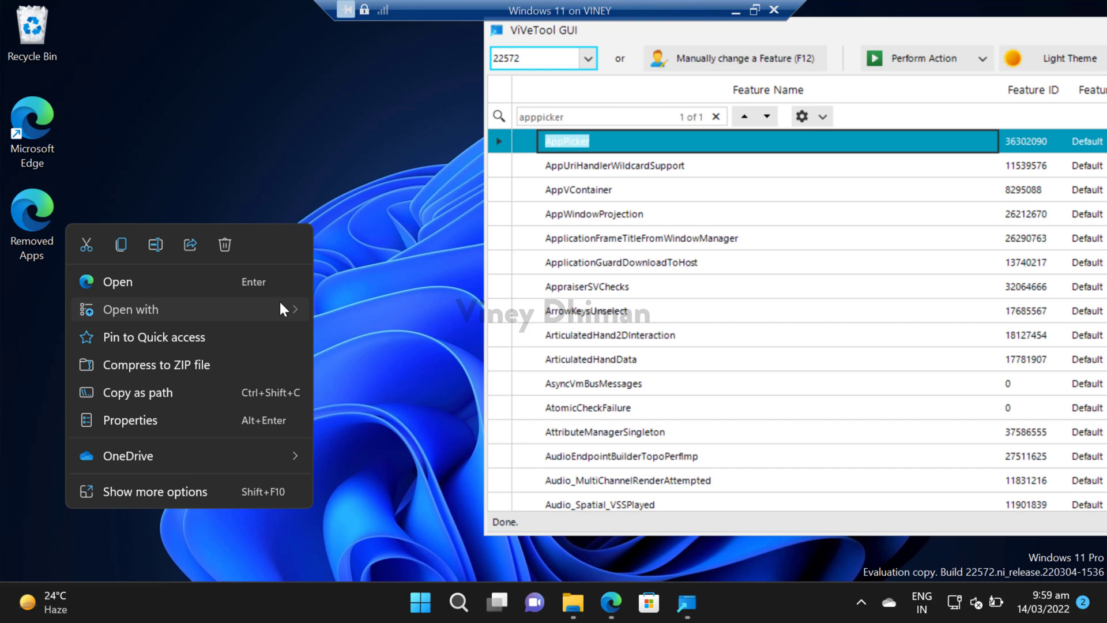
mouse_move(283, 309)
click(390, 365)
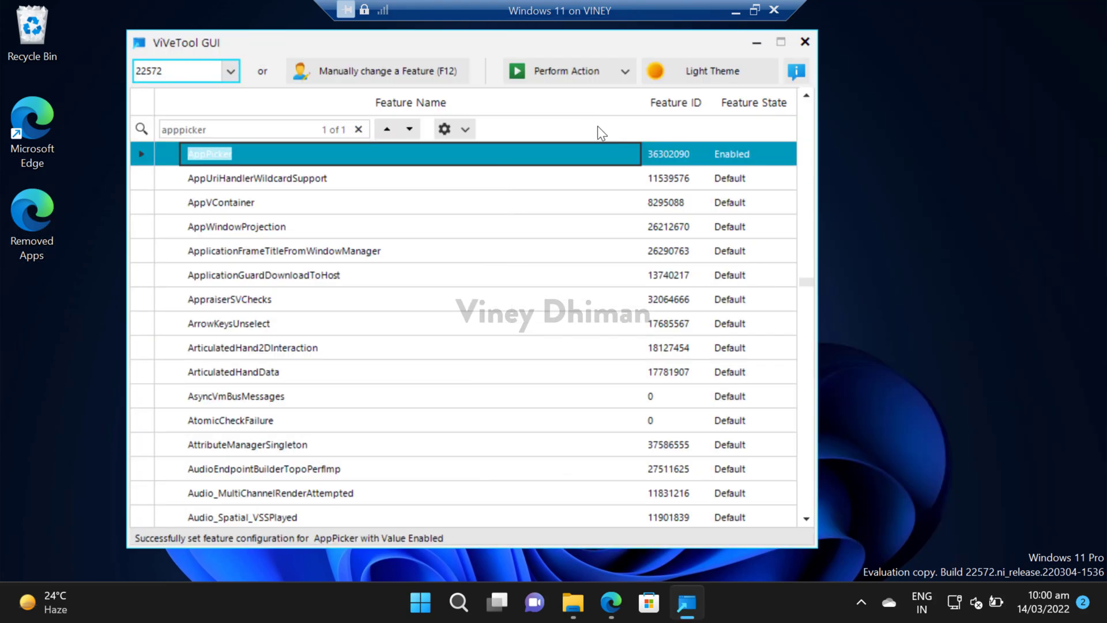
Activate the AppPicker feature, dismiss the Success message, and minimize ViVeTool GUI
click(620, 76)
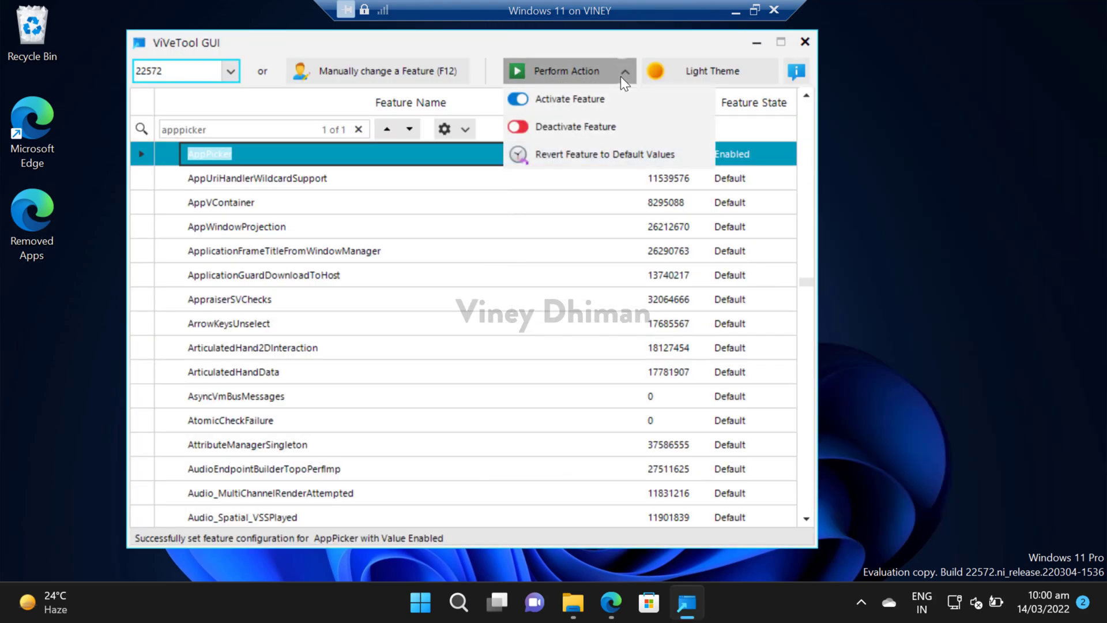
click(596, 101)
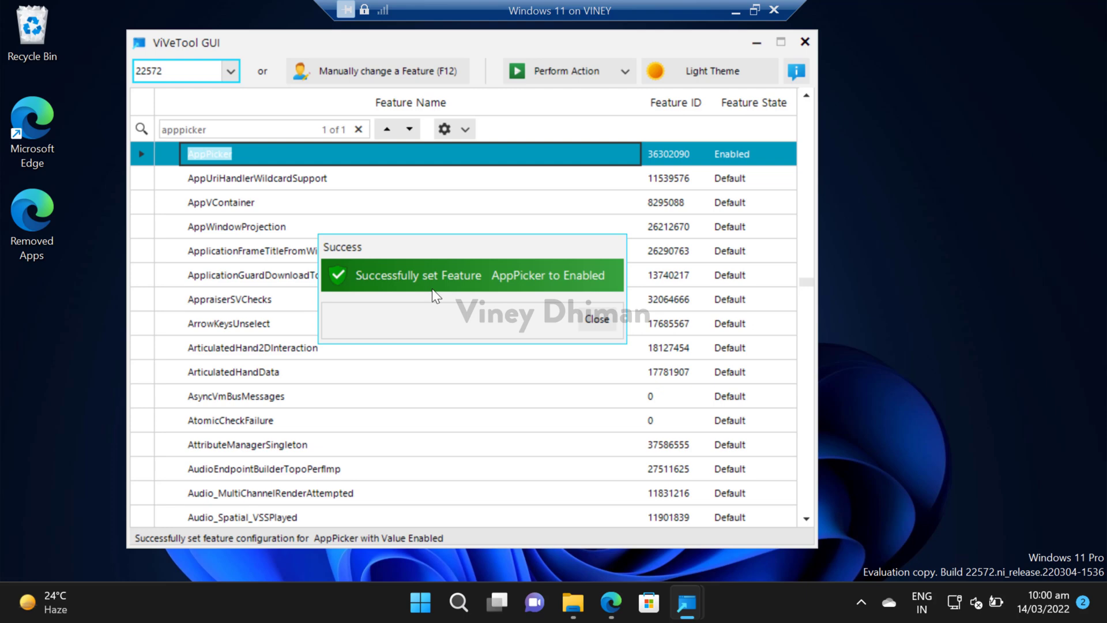
click(597, 319)
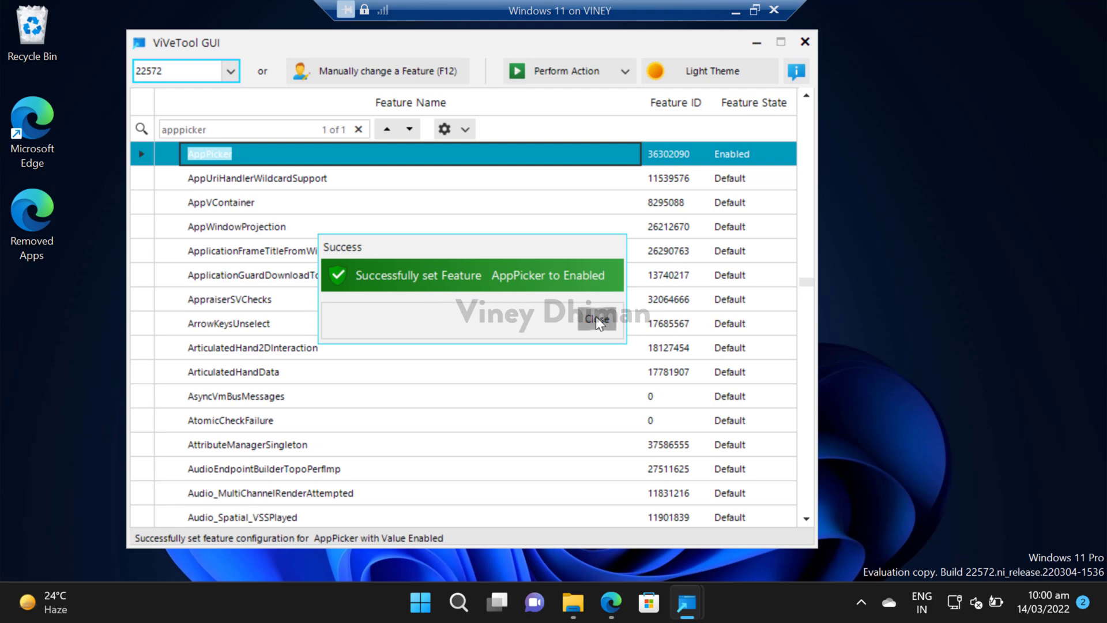
click(756, 43)
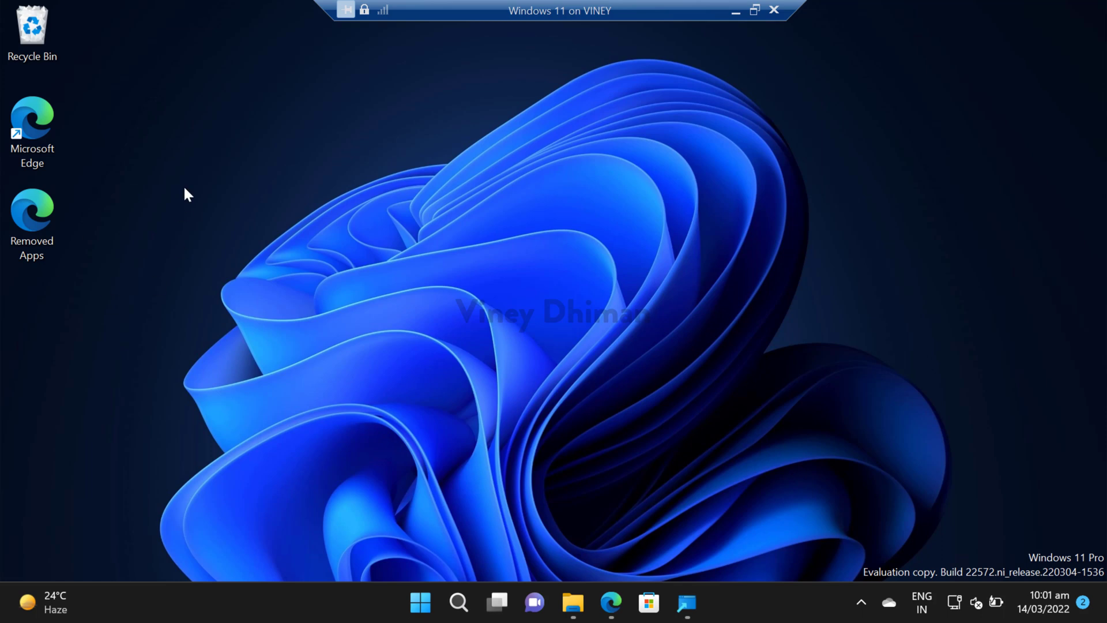
right_click(38, 214)
mouse_move(260, 303)
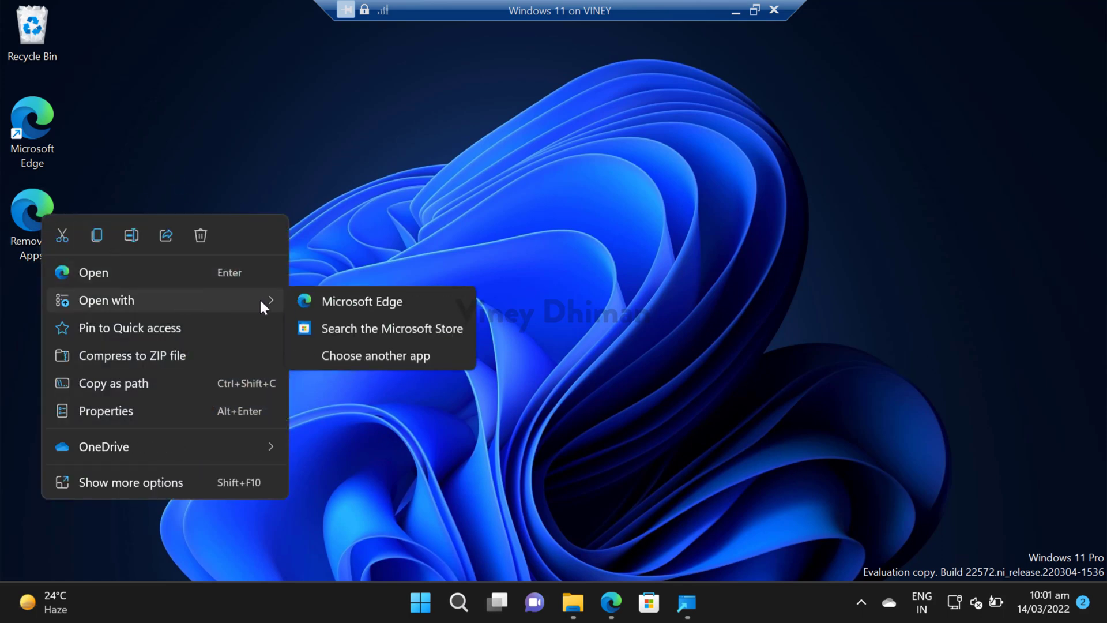
click(366, 360)
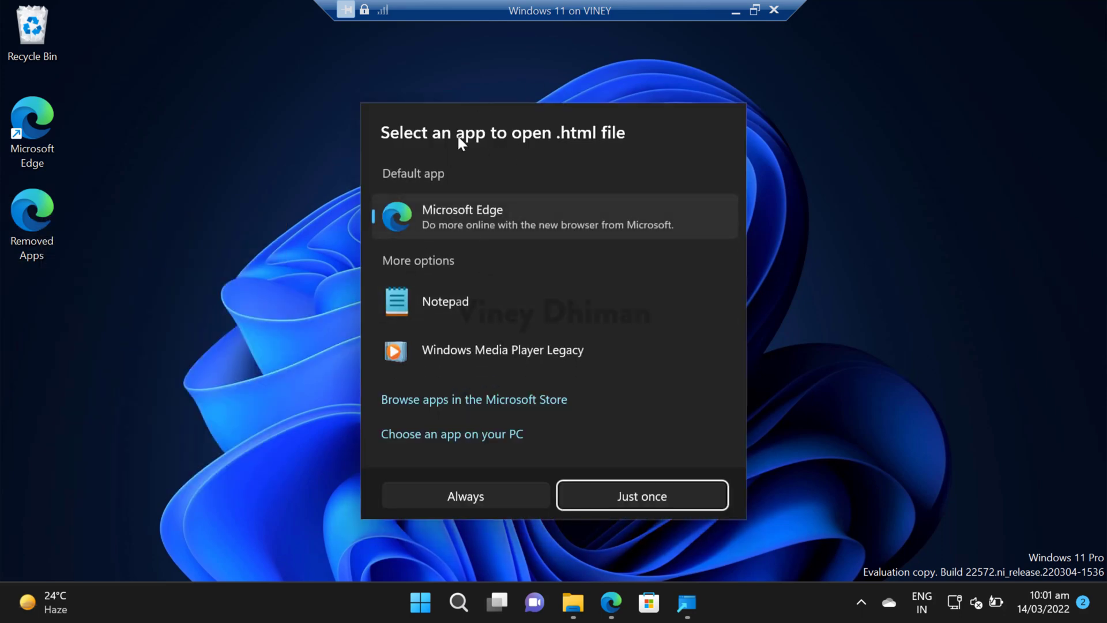
click(265, 424)
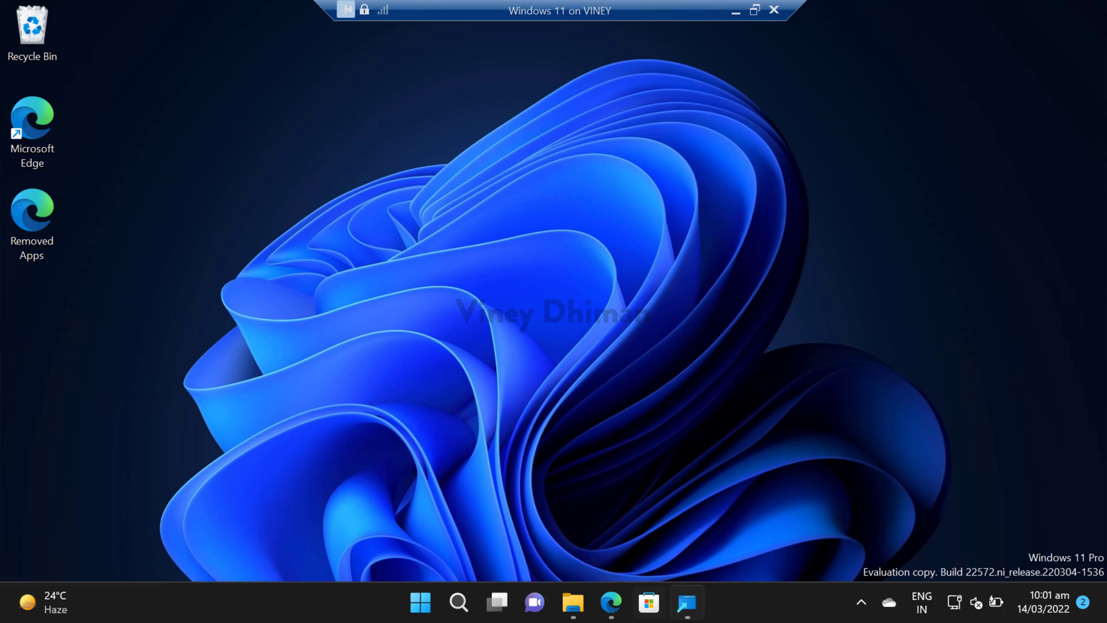
Restore ViVeTool GUI and close the Perform Action list without changing AppPicker's Enabled state
click(686, 603)
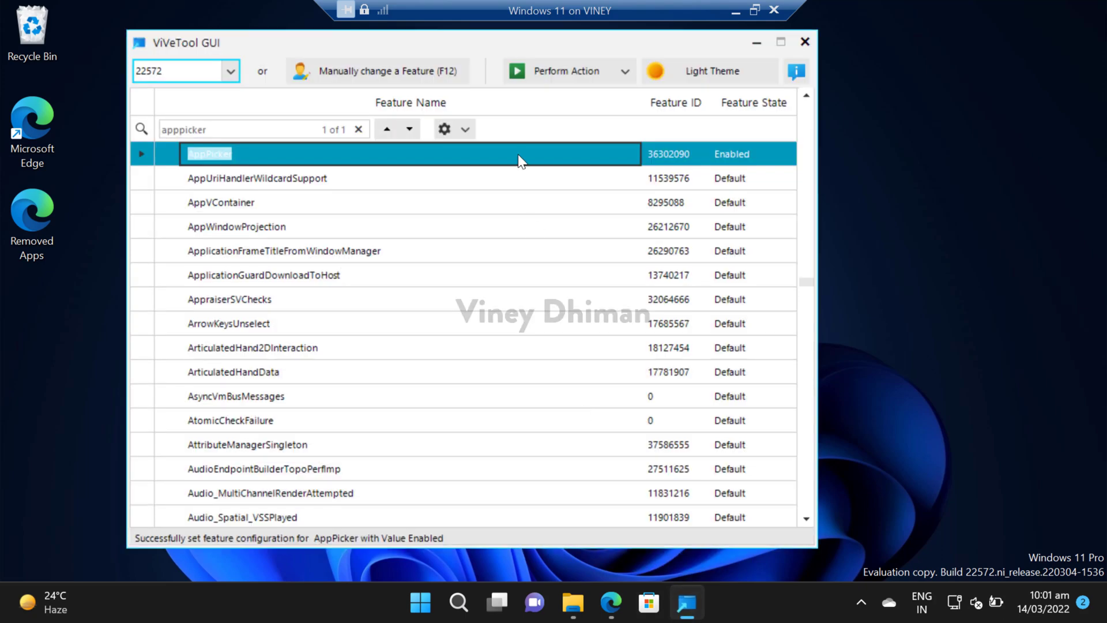
click(590, 67)
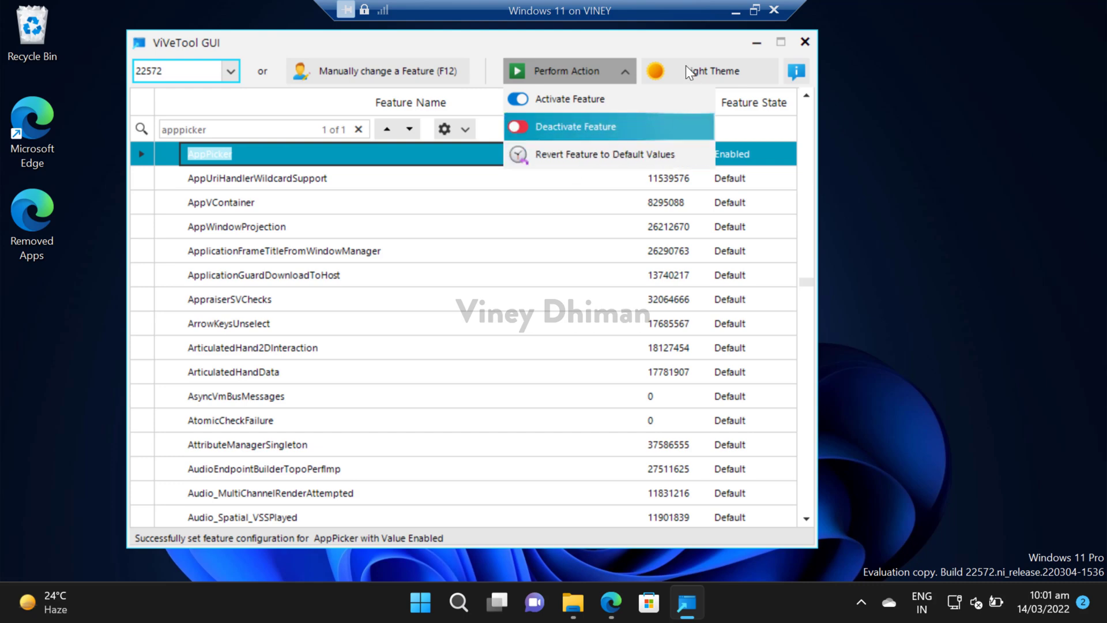
click(681, 41)
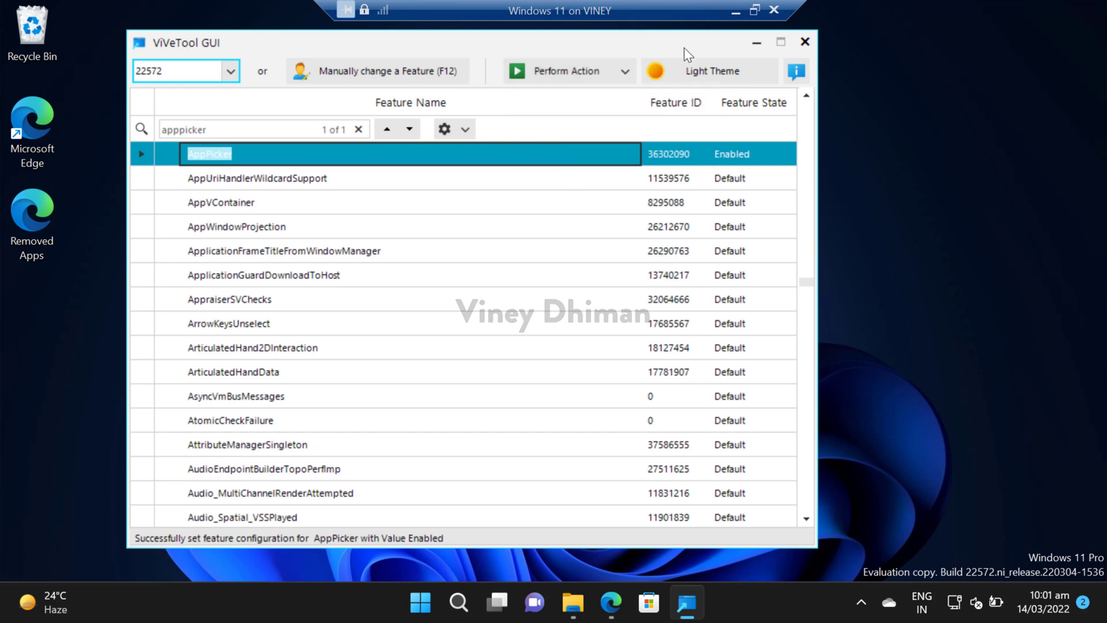